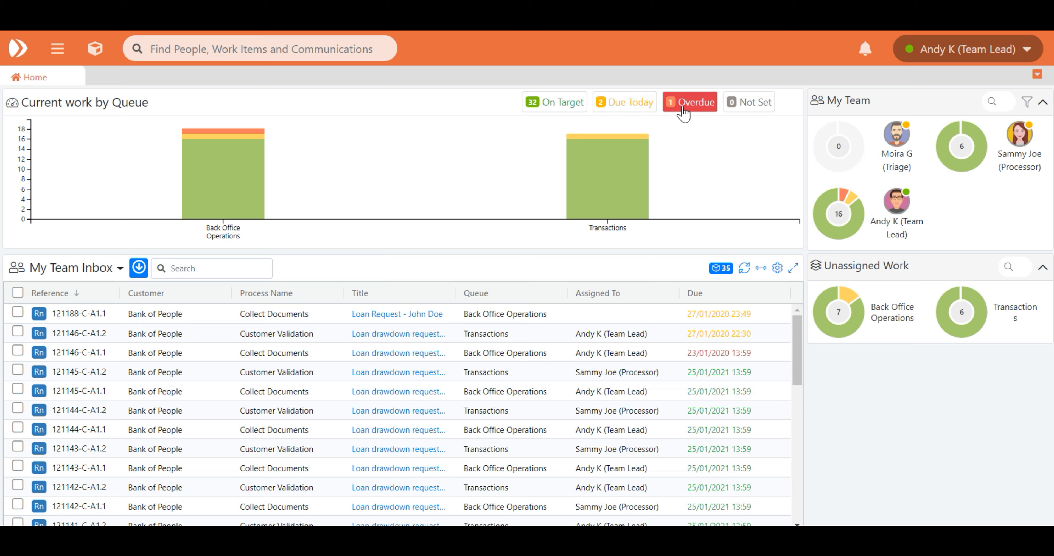
# Open the Collect Documents action of the loan drawdown case and send the email asking the customer for documents
pyautogui.moveTo(623, 172)
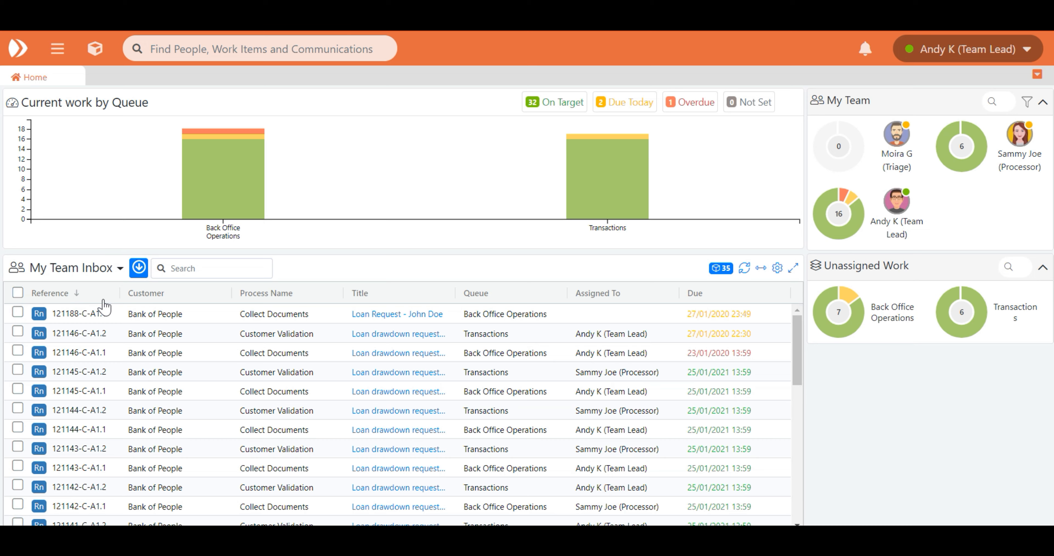
pyautogui.click(120, 268)
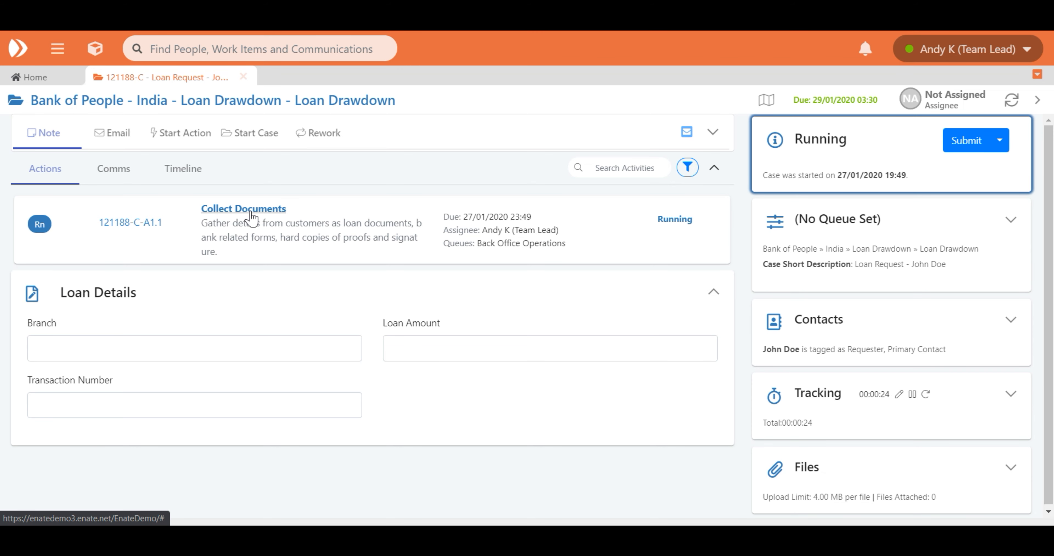
pyautogui.click(250, 212)
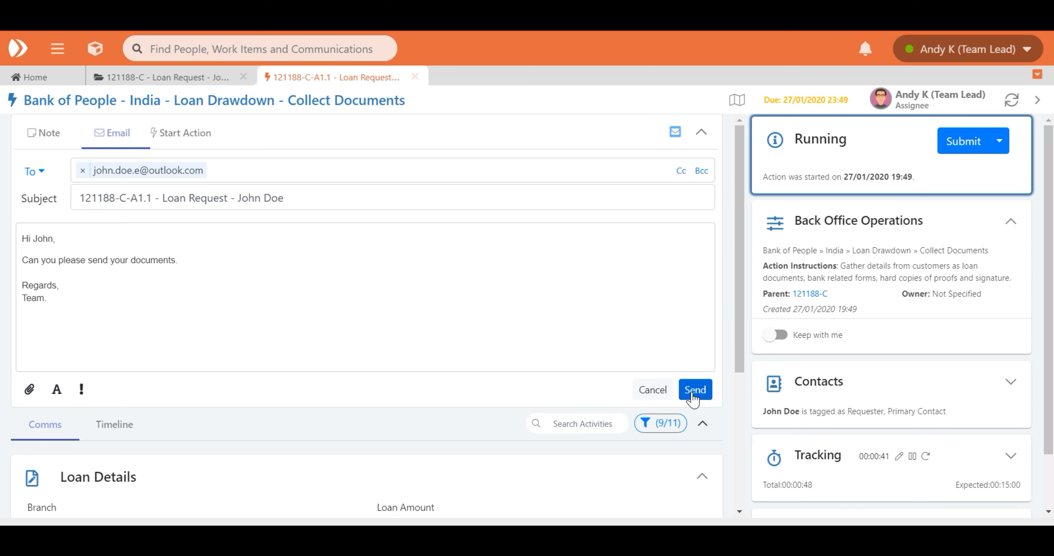
pyautogui.click(694, 390)
# Pause the Collect Documents action with the Wait for more Information option
pyautogui.click(999, 141)
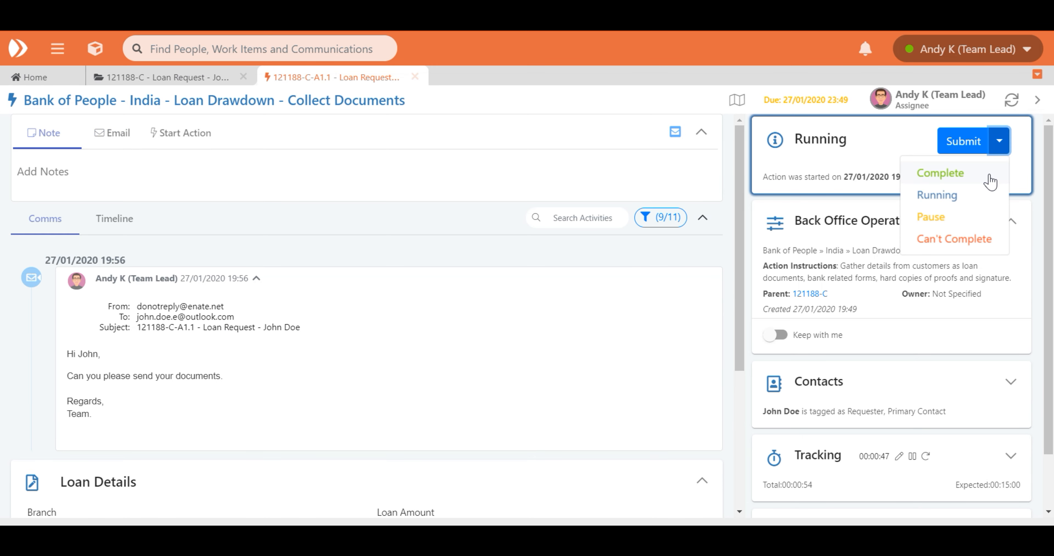
pyautogui.click(989, 224)
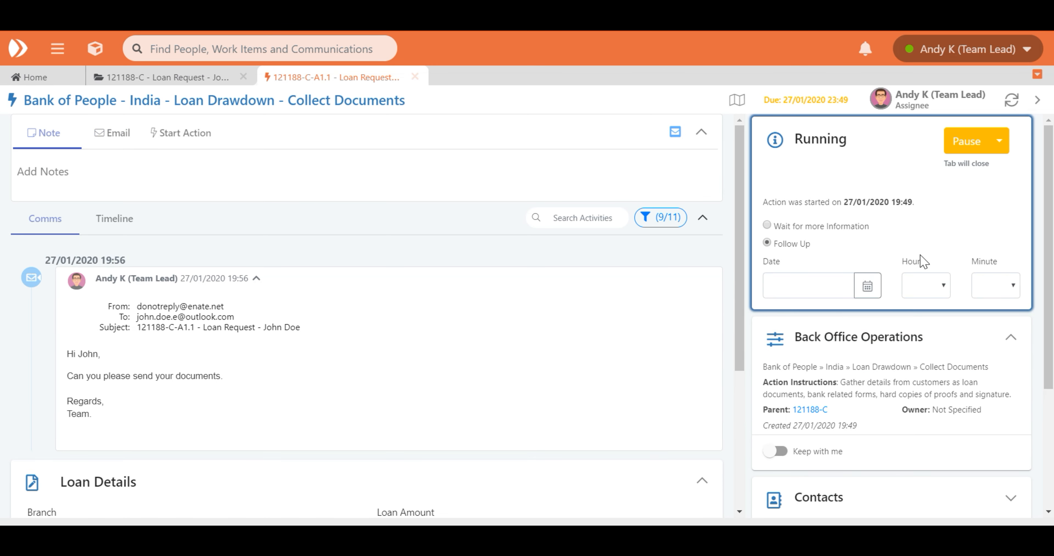
pyautogui.click(967, 141)
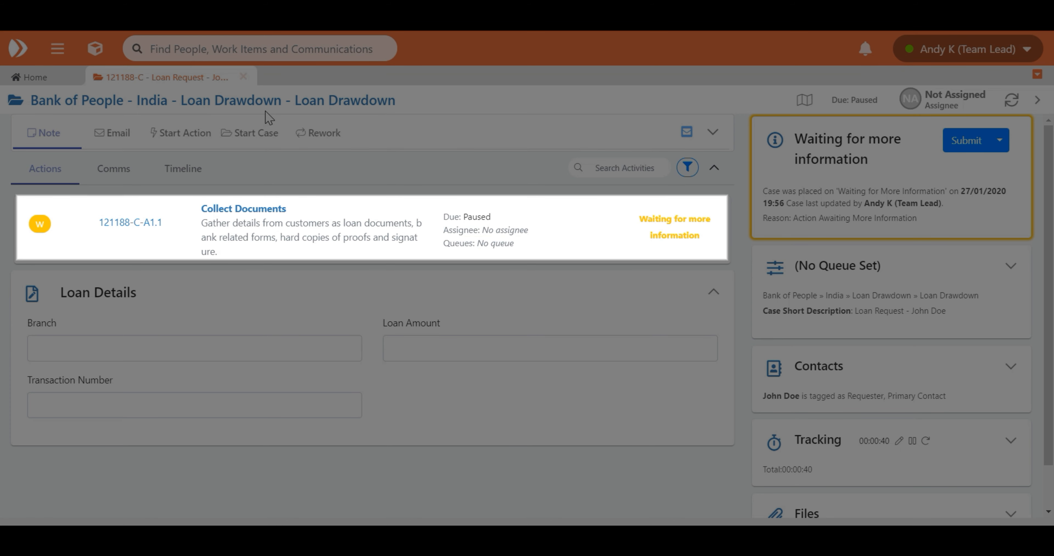
# Return to the home page and switch the work list to Owned Work
pyautogui.click(44, 79)
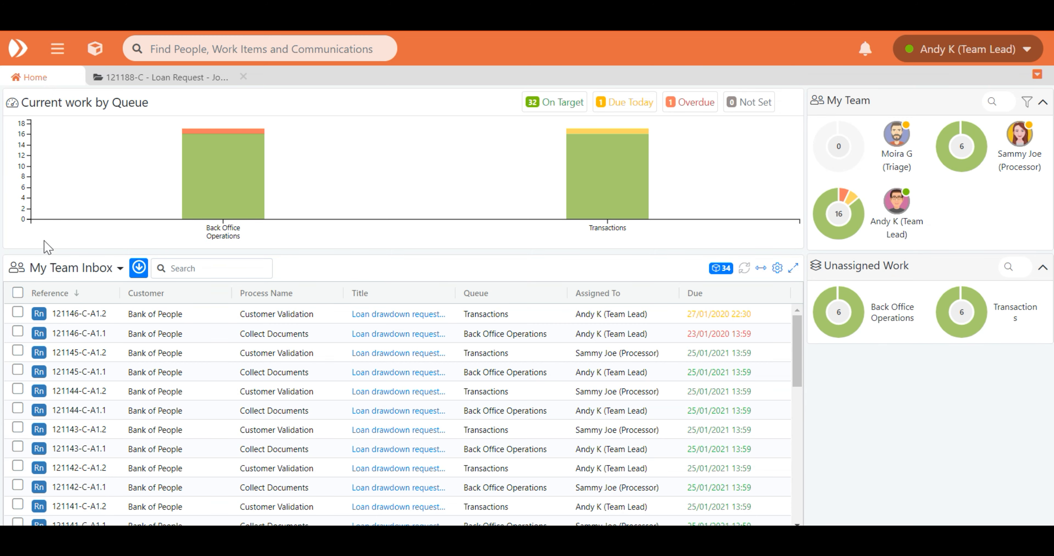
pyautogui.click(58, 270)
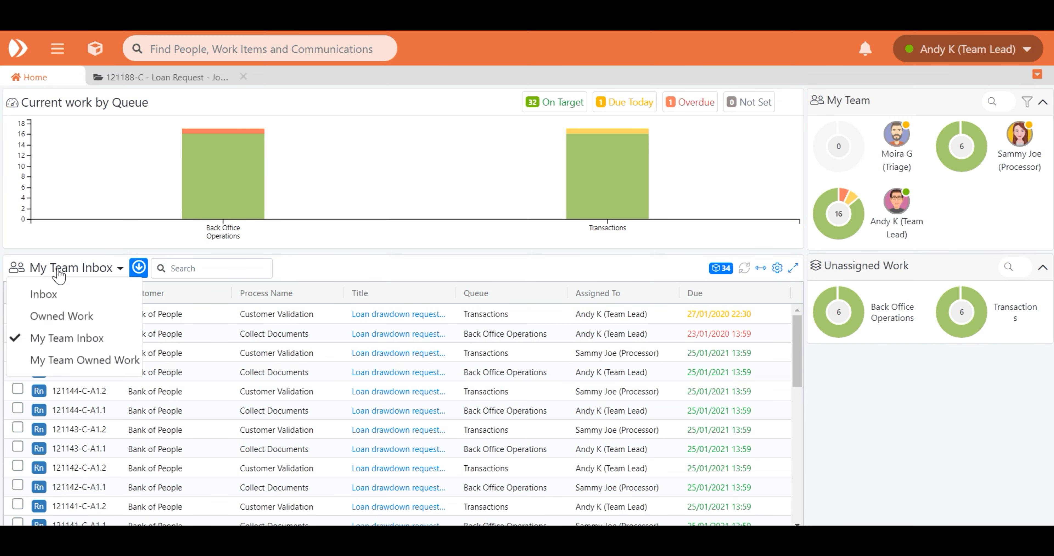
pyautogui.click(59, 316)
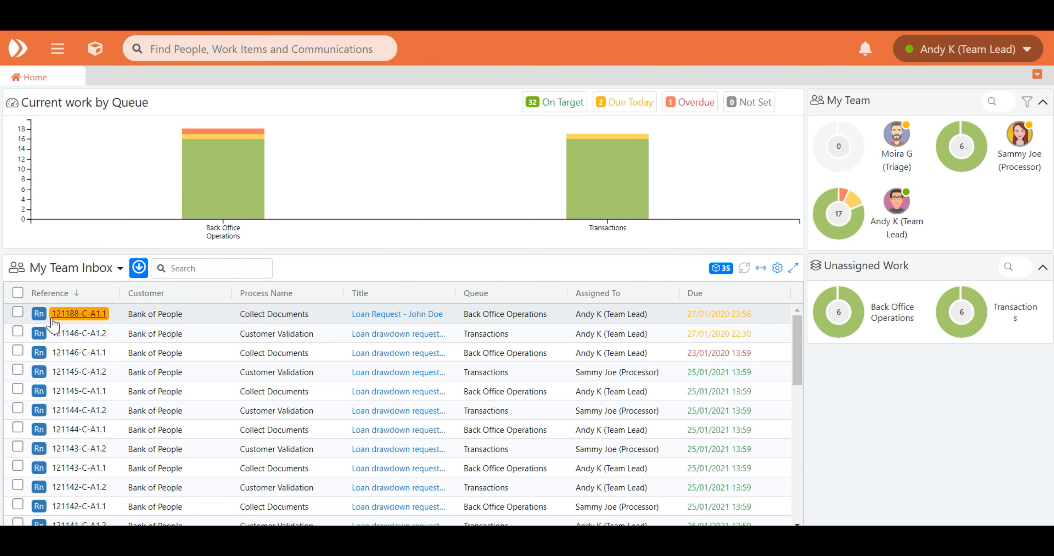
# Open the Collect Documents action highlighted in the team inbox and enter Delhi as branch and 5000 USD as loan amount
pyautogui.click(53, 319)
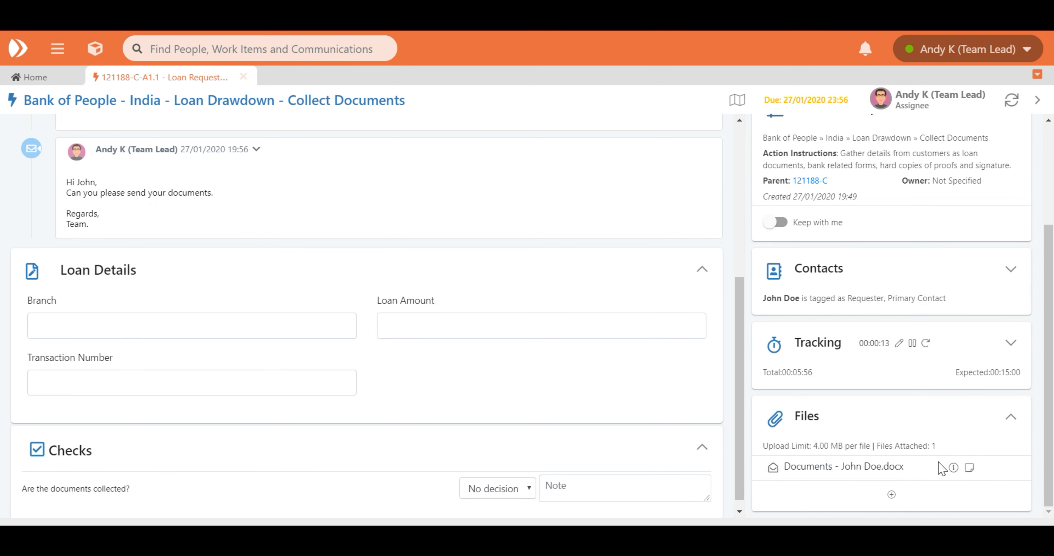
pyautogui.scroll(4, 933, 472)
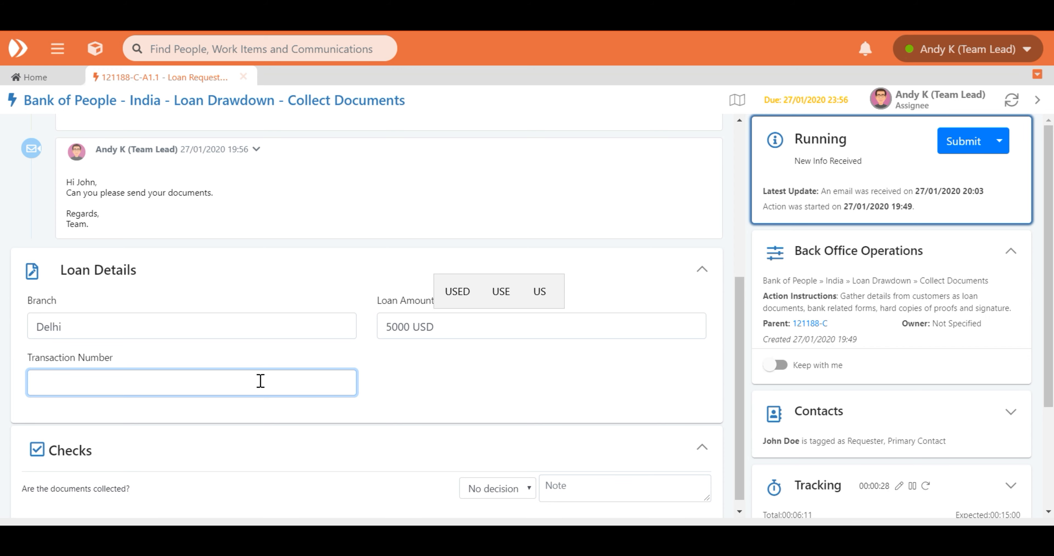
pyautogui.click(433, 393)
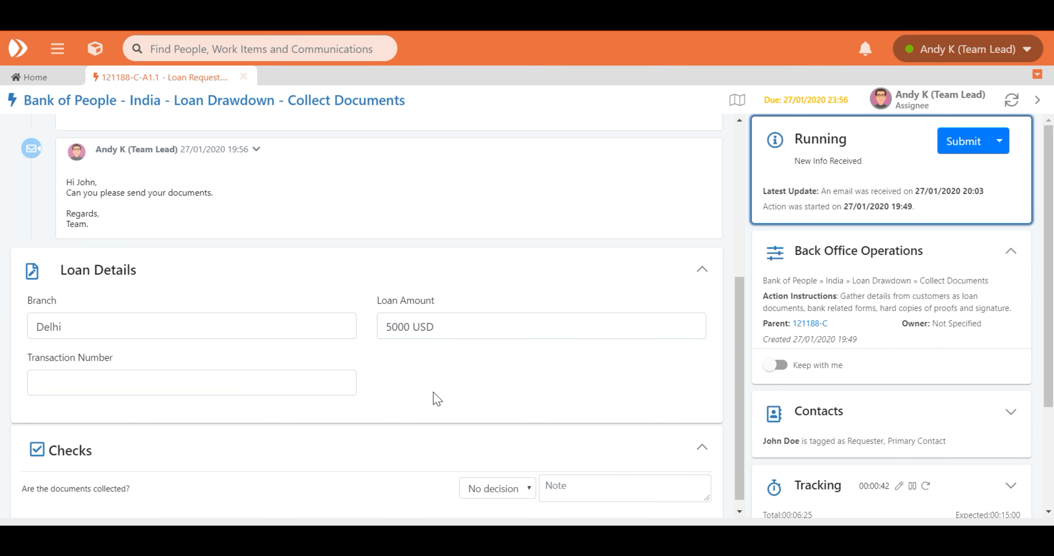
# Answer Yes to the check on whether the documents are collected and complete the Collect Documents action
pyautogui.scroll(-1, 437, 398)
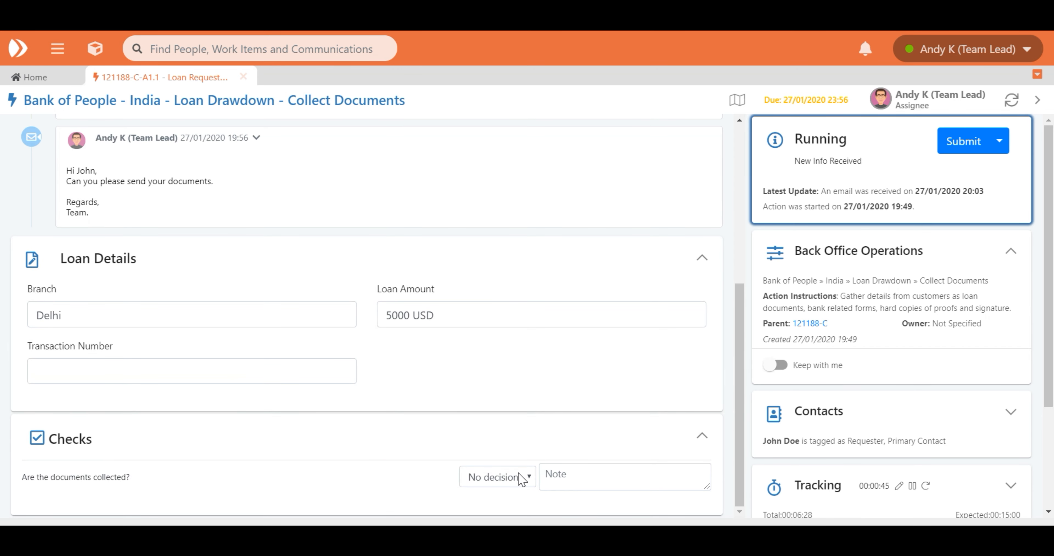
pyautogui.click(520, 478)
pyautogui.click(520, 458)
pyautogui.click(998, 140)
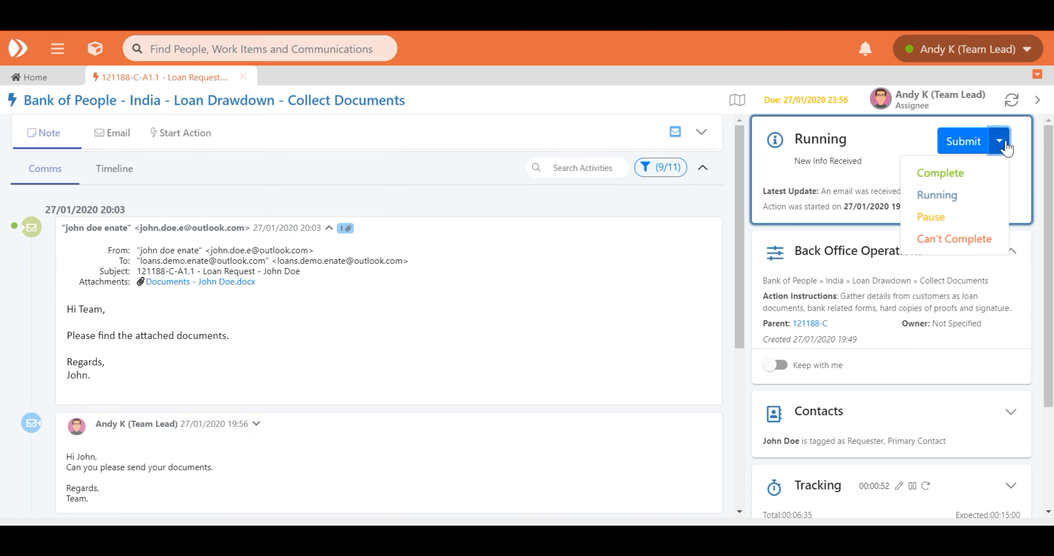
pyautogui.click(982, 173)
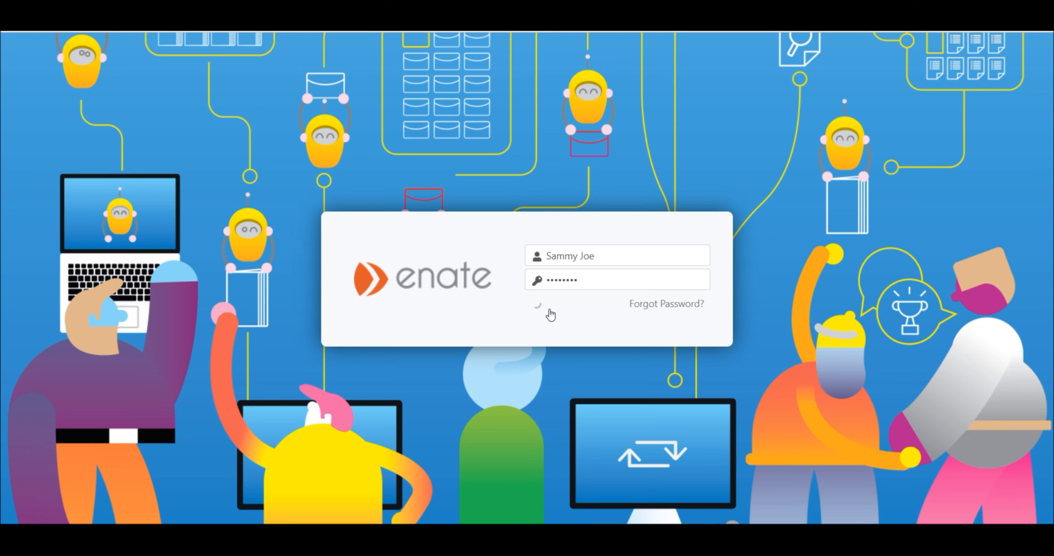
pyautogui.click(543, 303)
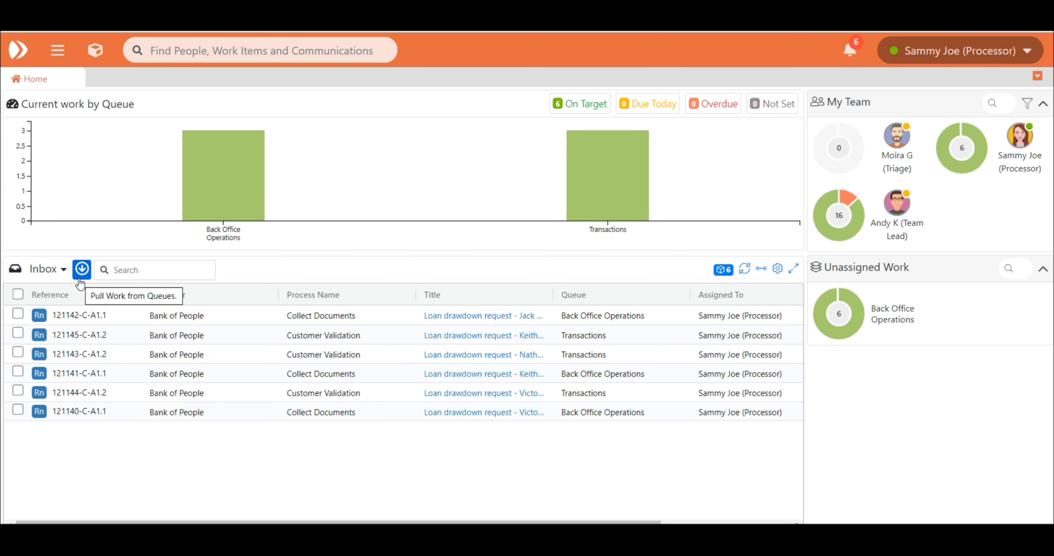
# Pull the Customer Validation action from the queues and answer Yes to its maturity conditions, interest rate and customer signature checks
pyautogui.click(81, 276)
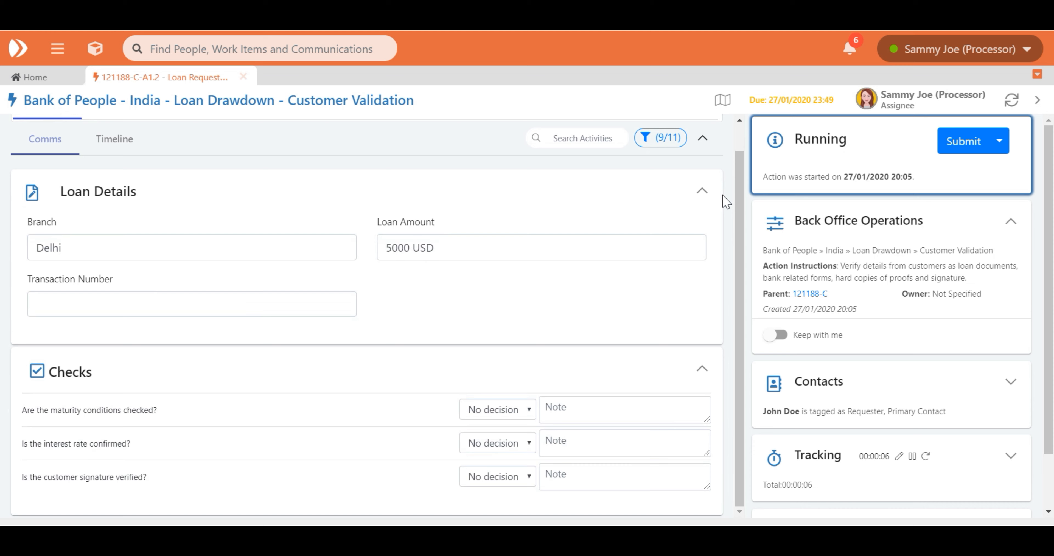
pyautogui.click(531, 414)
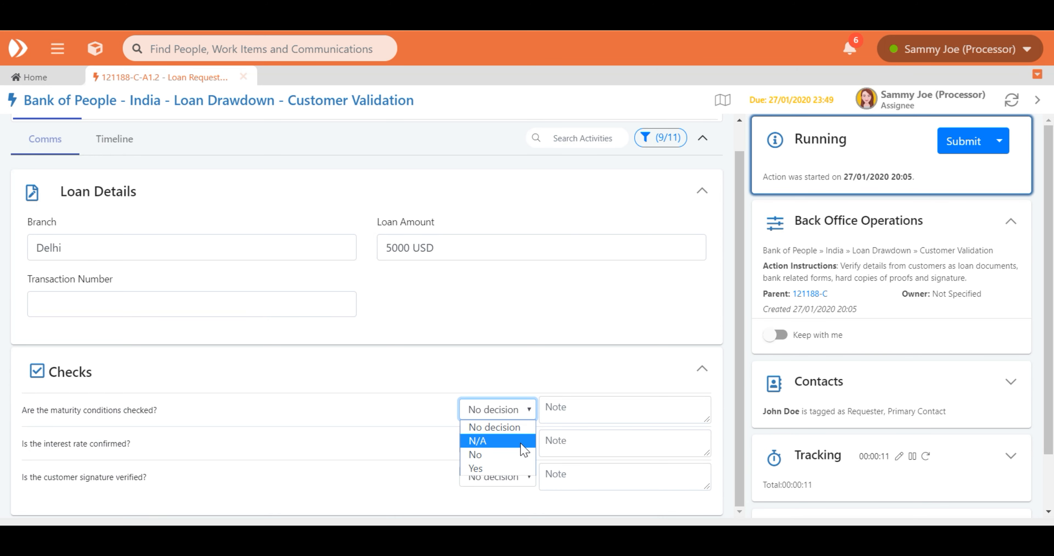
pyautogui.click(522, 470)
pyautogui.click(522, 446)
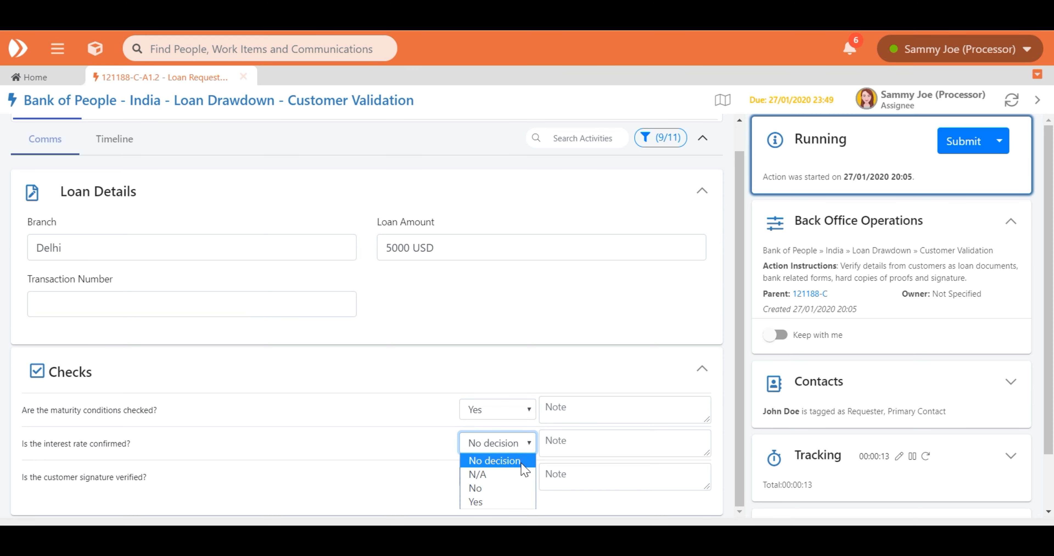
pyautogui.click(521, 504)
pyautogui.click(522, 485)
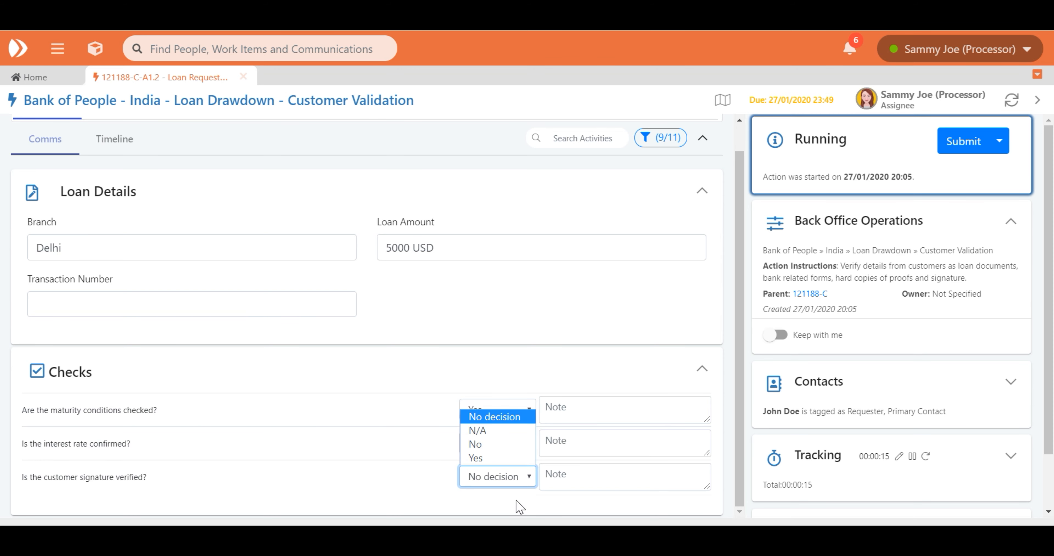
pyautogui.click(512, 459)
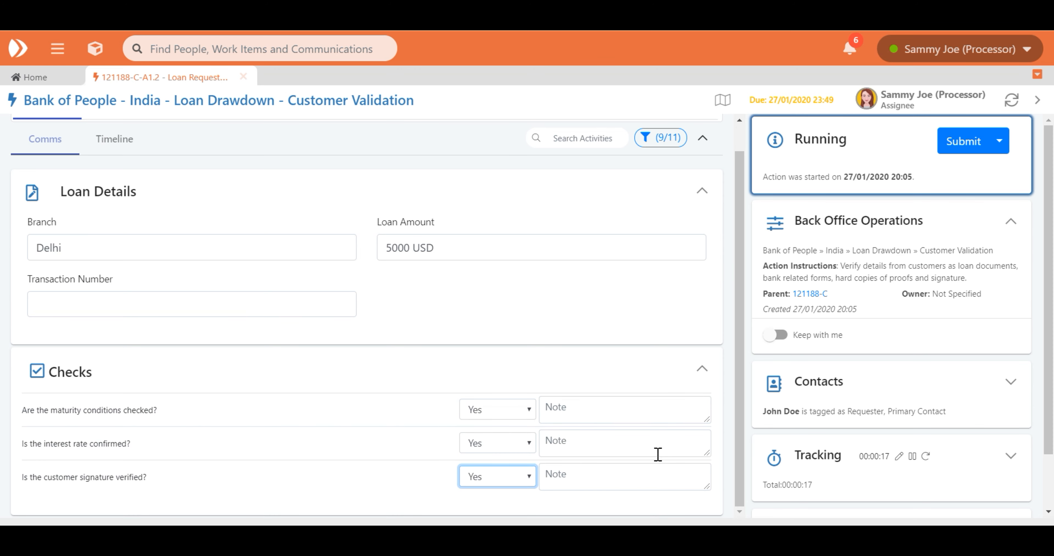
# Complete the Customer Validation action
pyautogui.click(999, 141)
pyautogui.click(975, 174)
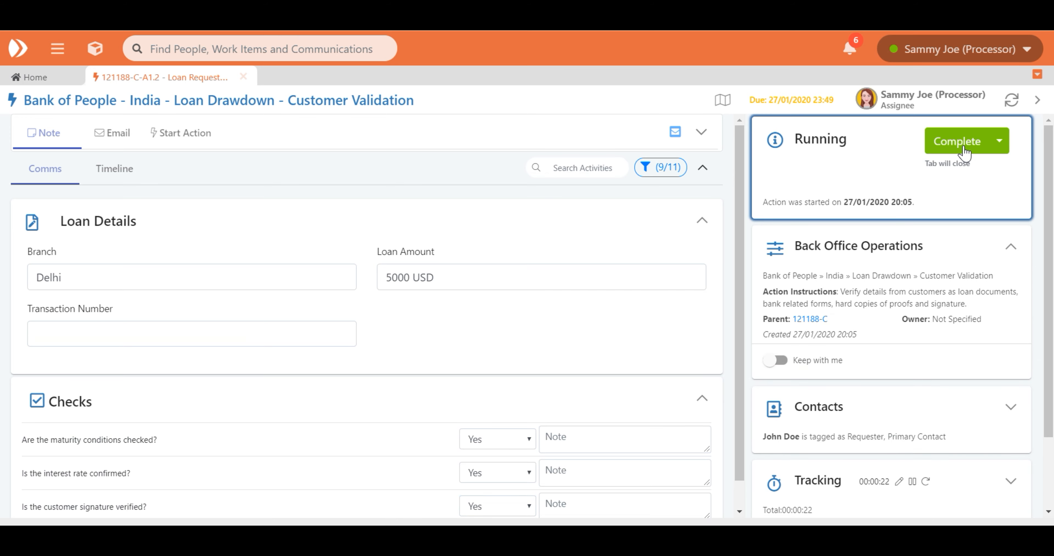
pyautogui.click(961, 149)
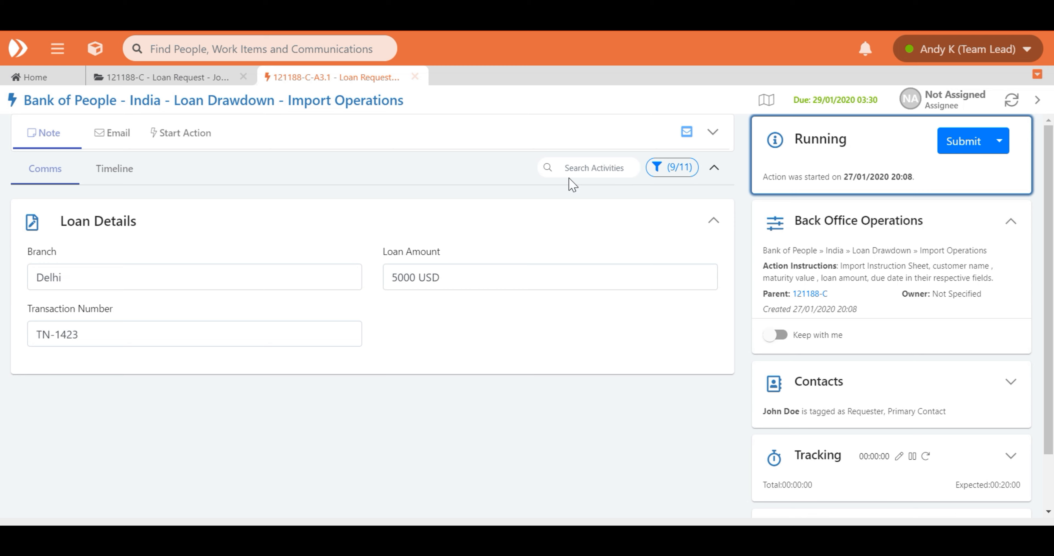
# Complete the Import Operations action of the loan drawdown case
pyautogui.click(999, 140)
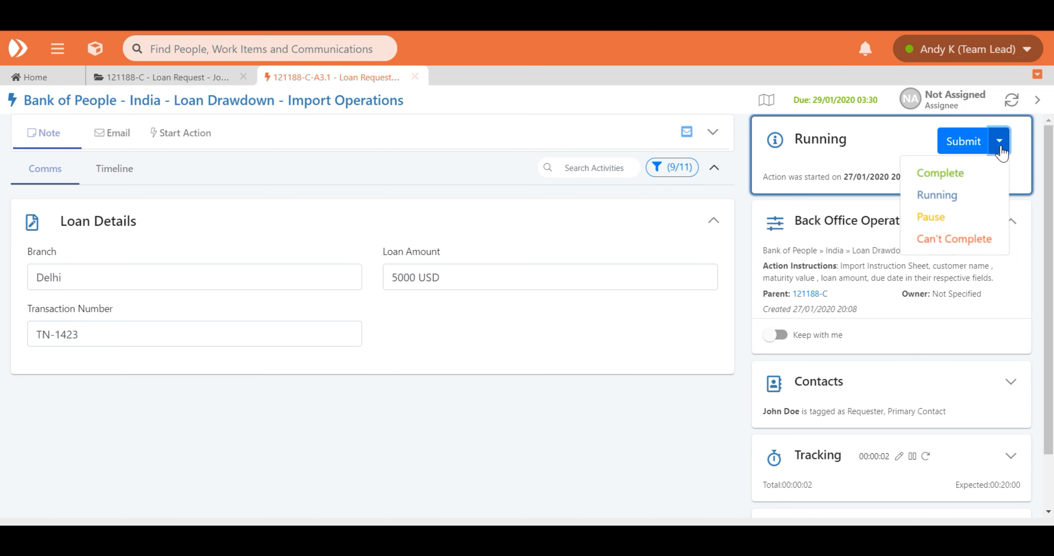
pyautogui.click(982, 171)
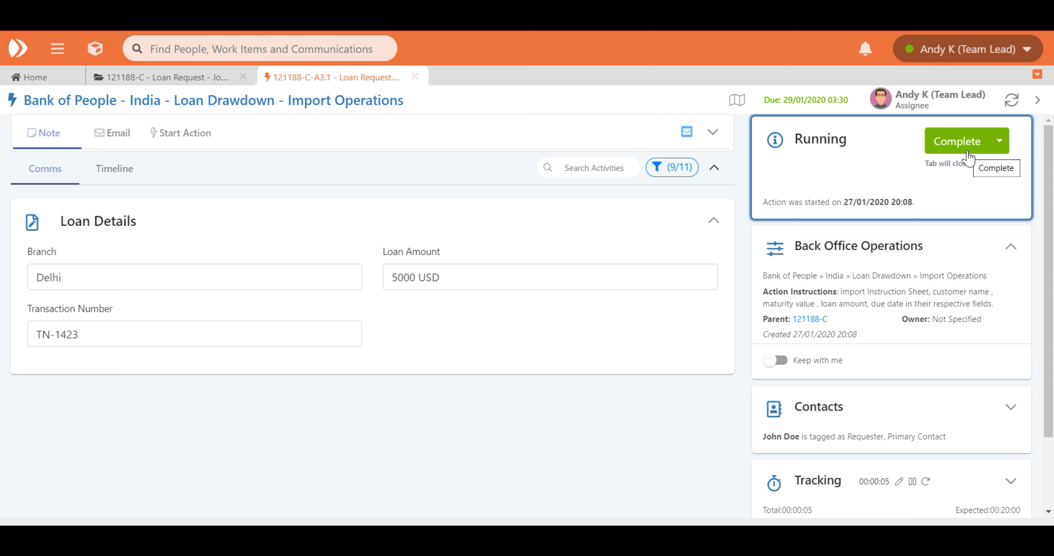
pyautogui.click(969, 143)
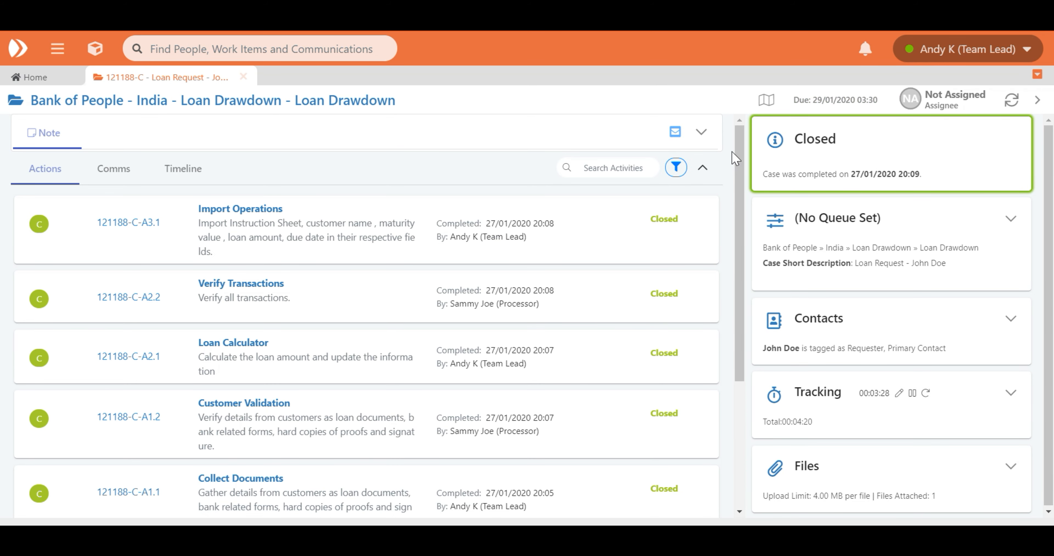
# Review the case's list of actions, then examine its communications with the loan request and document request emails expanded
pyautogui.scroll(-2, 735, 158)
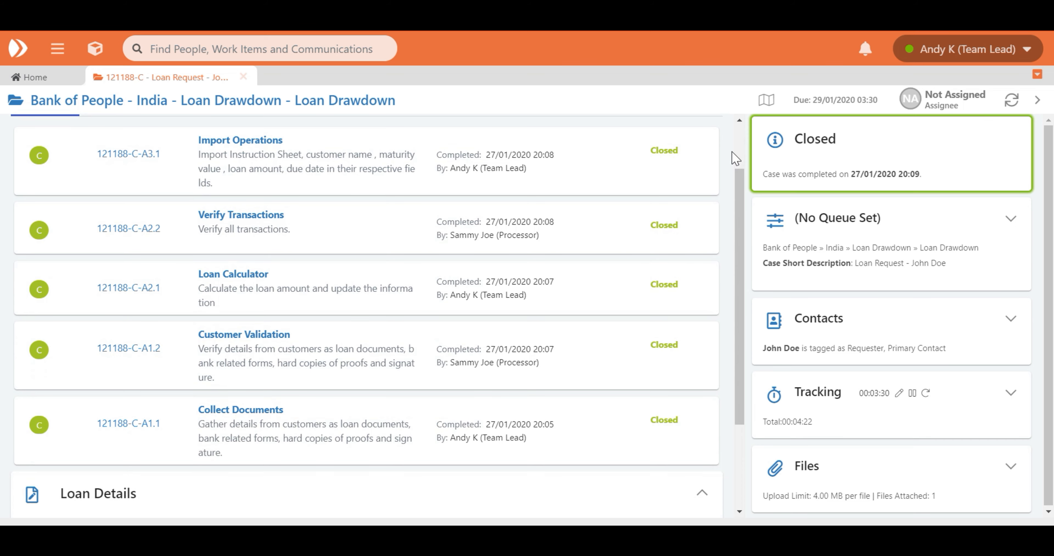
pyautogui.scroll(3, 736, 158)
pyautogui.click(123, 171)
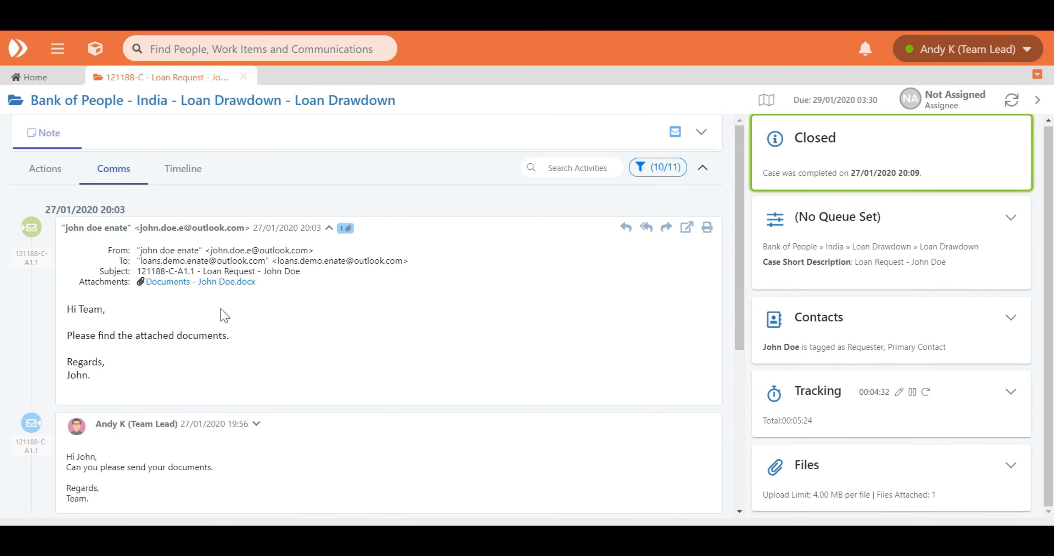
pyautogui.scroll(-2, 228, 329)
pyautogui.scroll(-4, 227, 328)
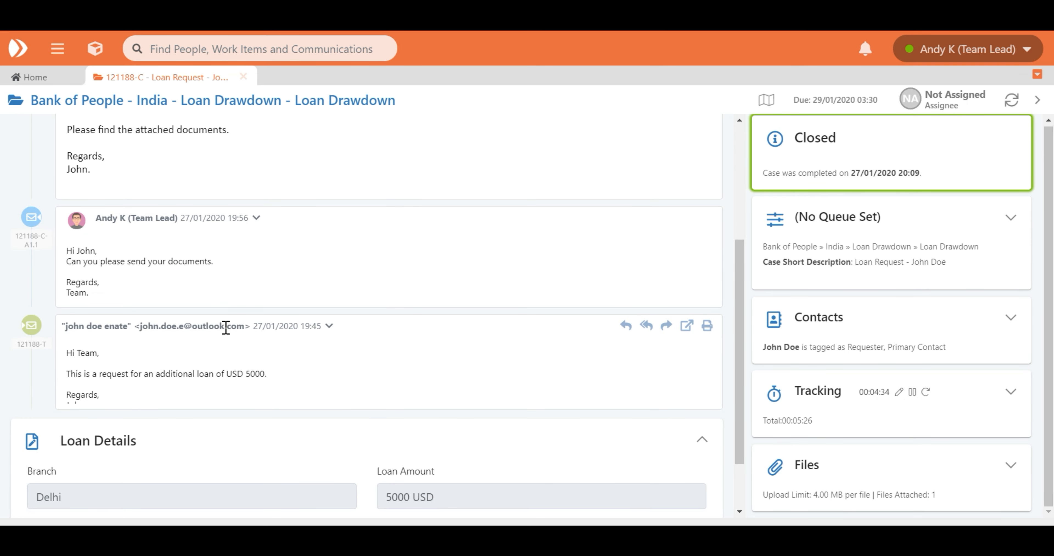
pyautogui.click(329, 325)
pyautogui.scroll(-2, 328, 342)
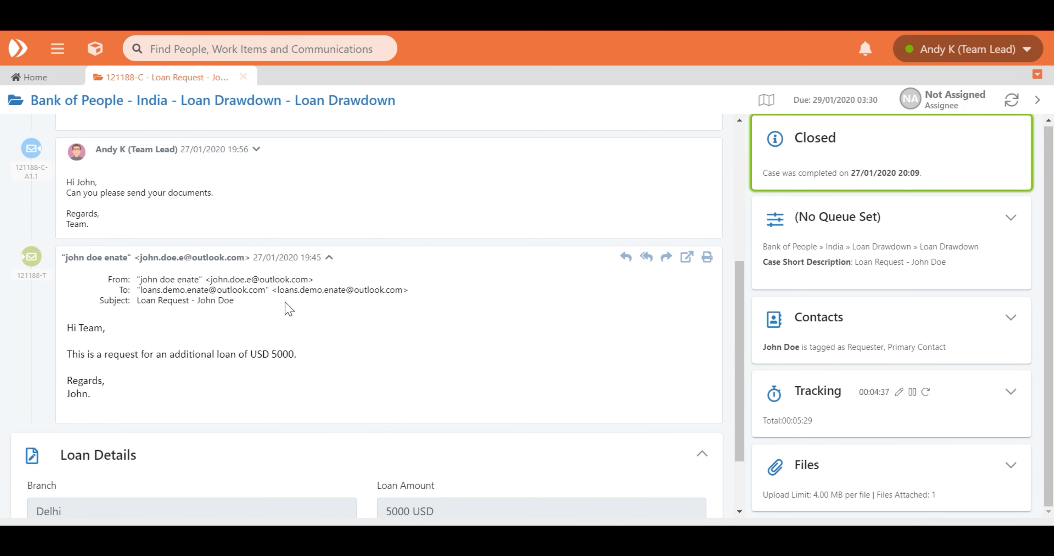
pyautogui.click(256, 150)
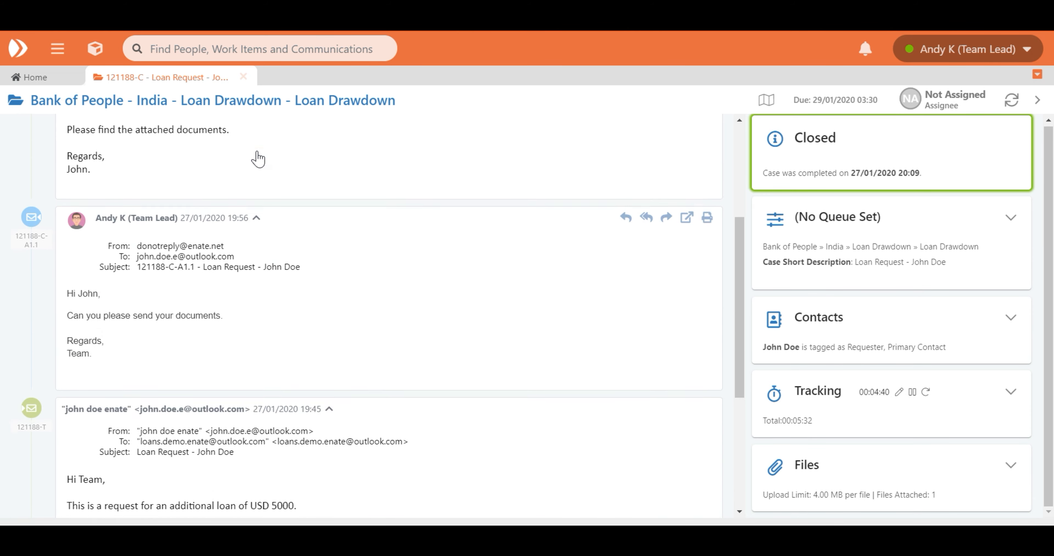
# Examine the case's timeline of state changes, queue assignments and completed actions
pyautogui.scroll(10, 254, 156)
pyautogui.click(195, 170)
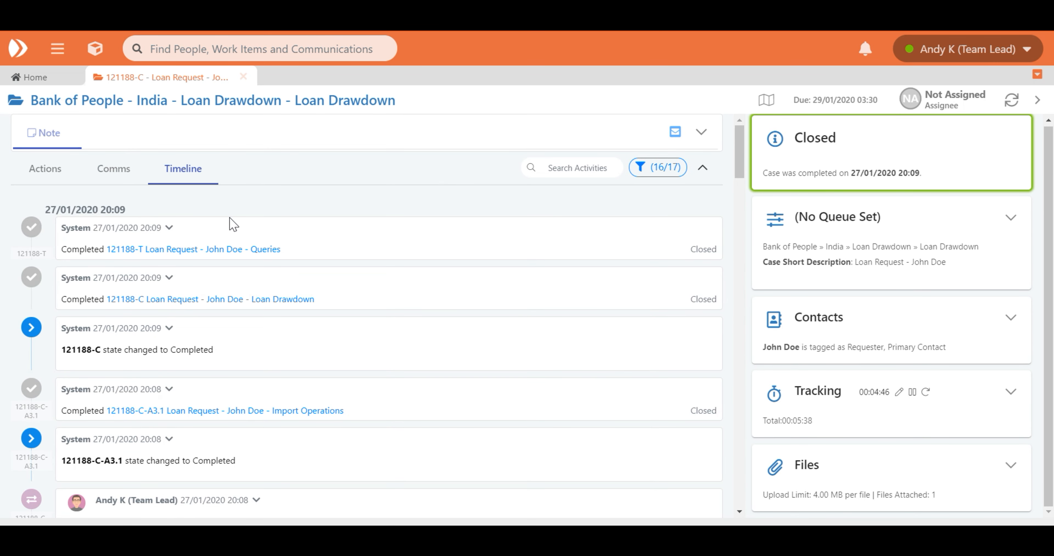
pyautogui.scroll(-2, 550, 203)
pyautogui.scroll(-2, 550, 203)
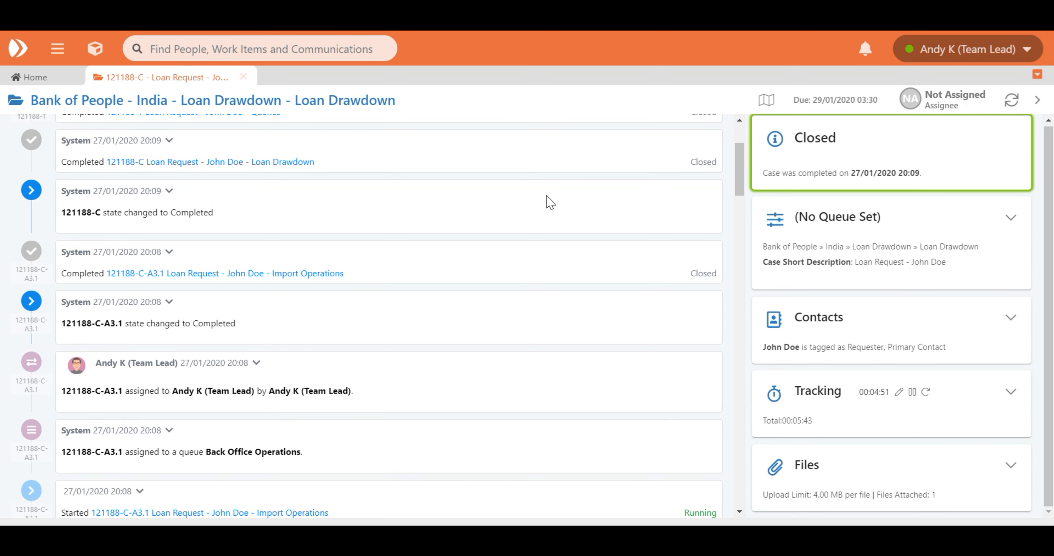
pyautogui.scroll(-2, 550, 202)
pyautogui.scroll(-4, 550, 202)
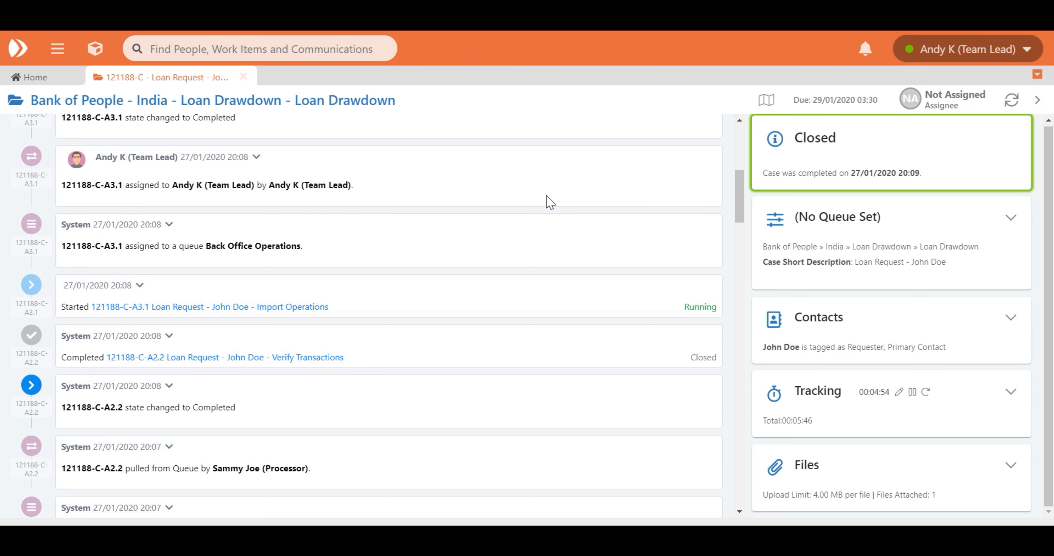
pyautogui.scroll(-4, 551, 202)
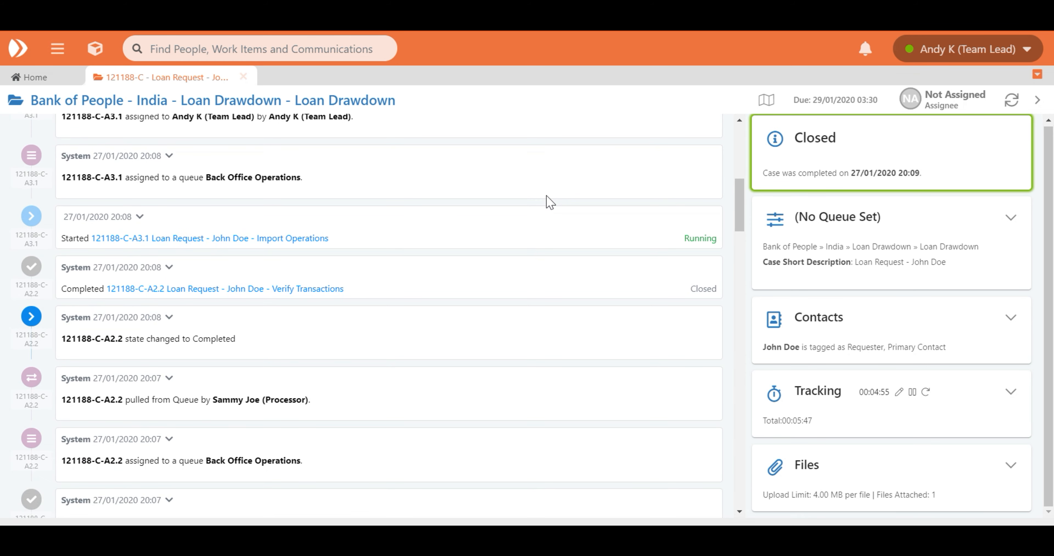
# Examine the older timeline entries, from the Verify Transactions action back to the customer's email with attached documents
pyautogui.scroll(-8, 550, 202)
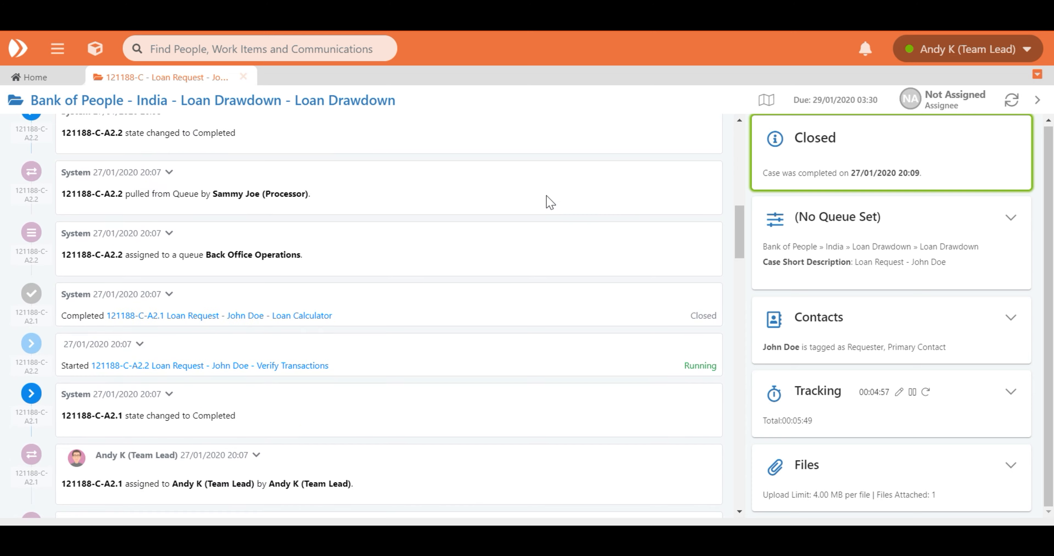
pyautogui.scroll(-6, 550, 202)
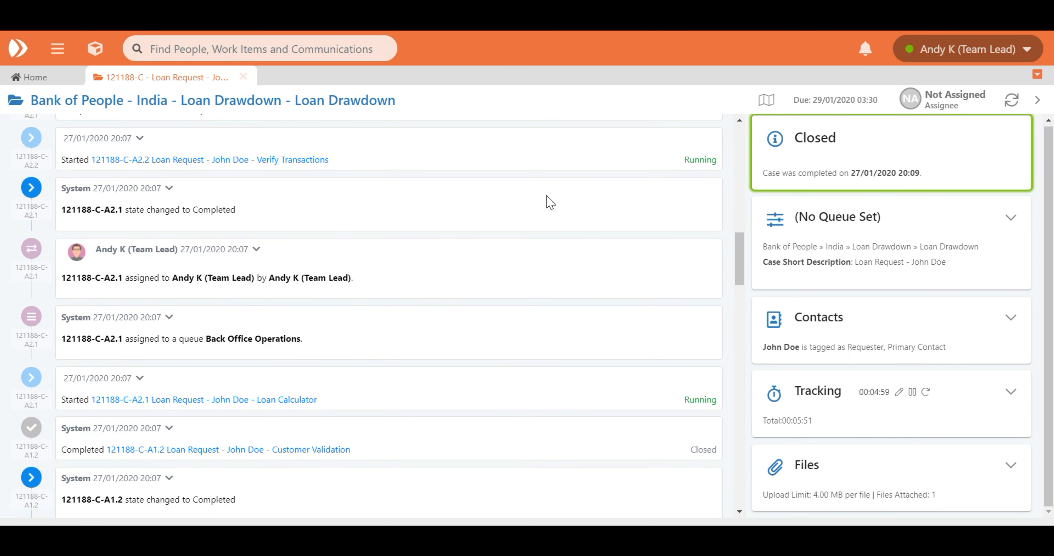
pyautogui.scroll(-6, 550, 202)
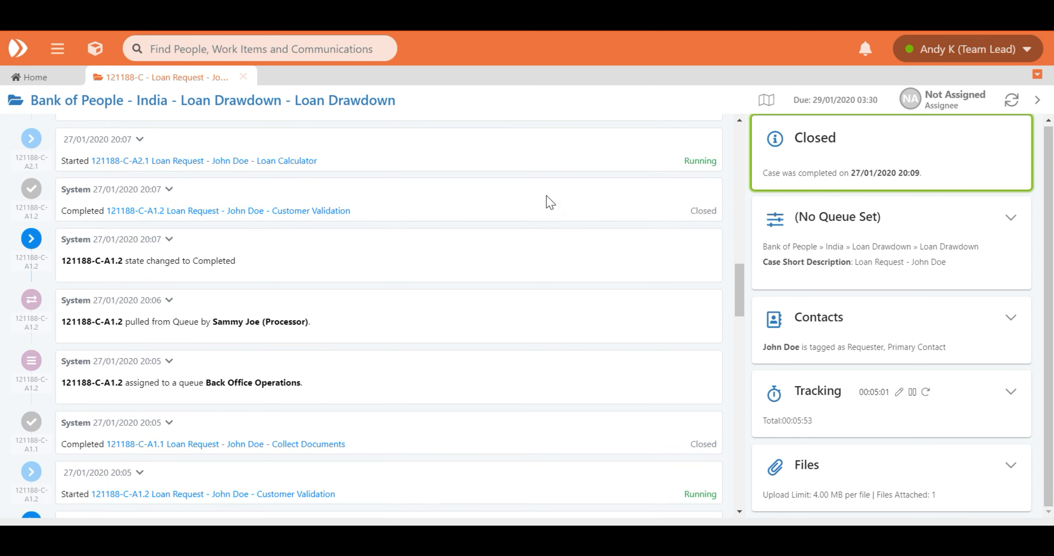
pyautogui.scroll(-8, 550, 202)
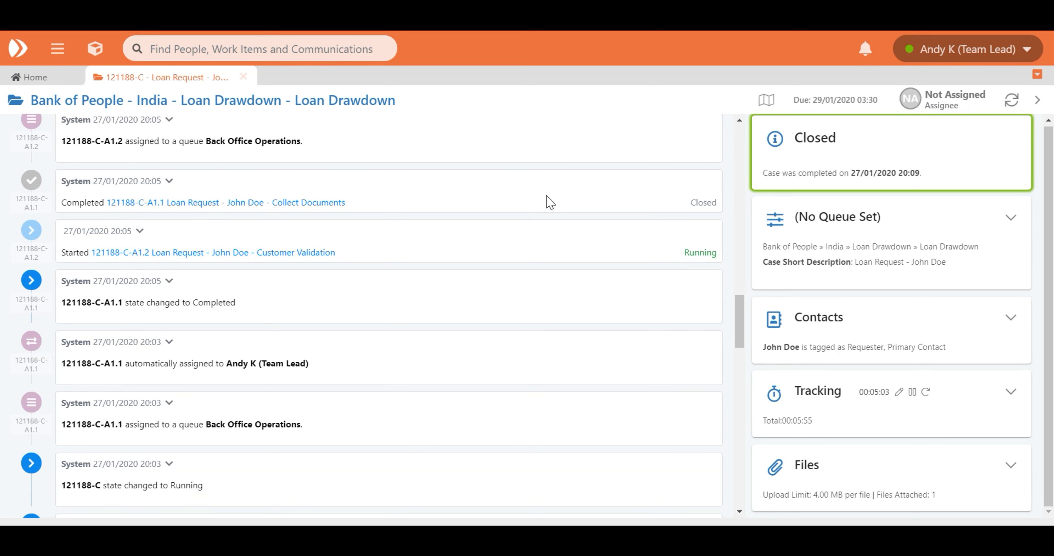
pyautogui.scroll(-6, 550, 203)
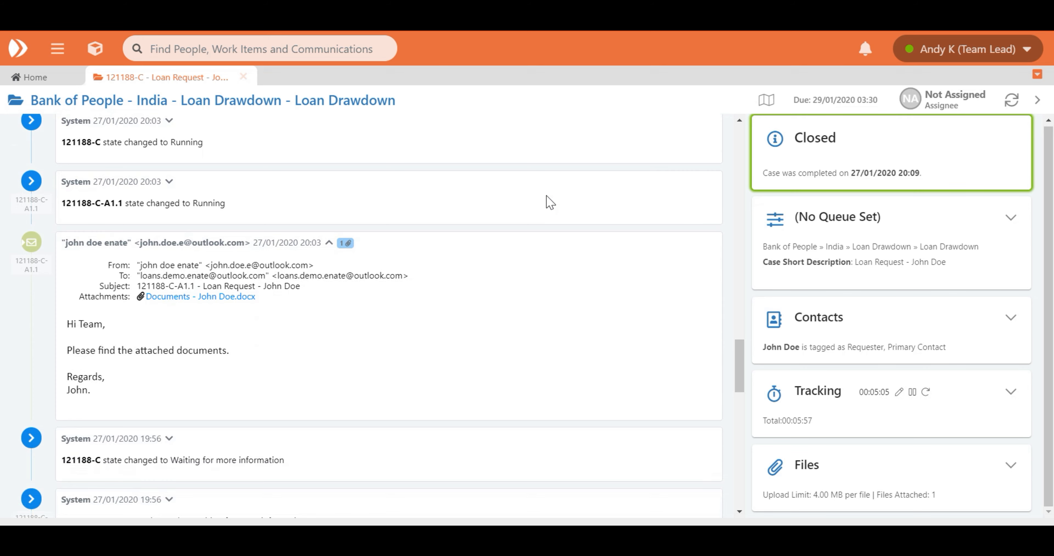
pyautogui.scroll(-6, 550, 202)
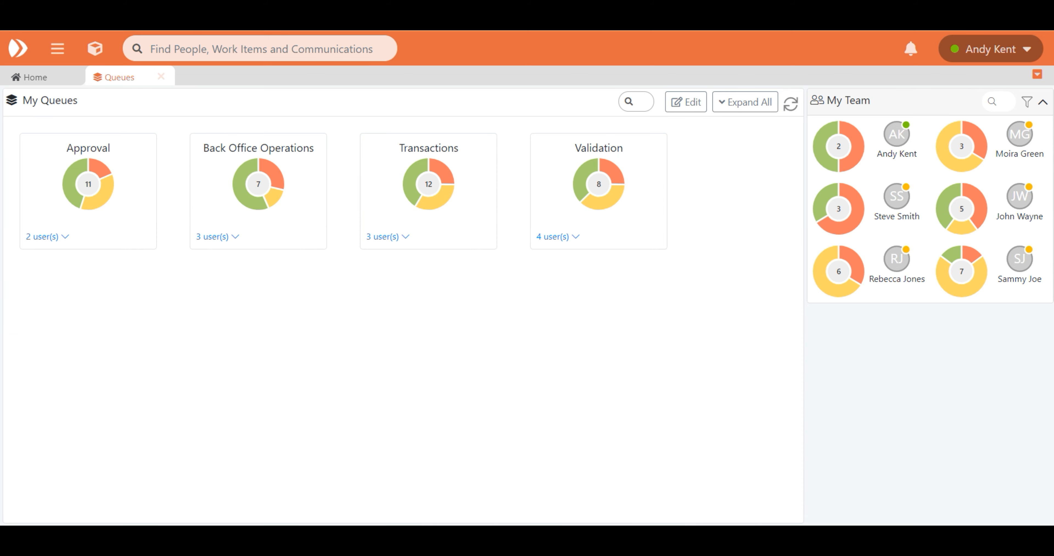
# Show the users of all queues and add the first two listed human team members to the Back Office Operations queue
pyautogui.click(742, 109)
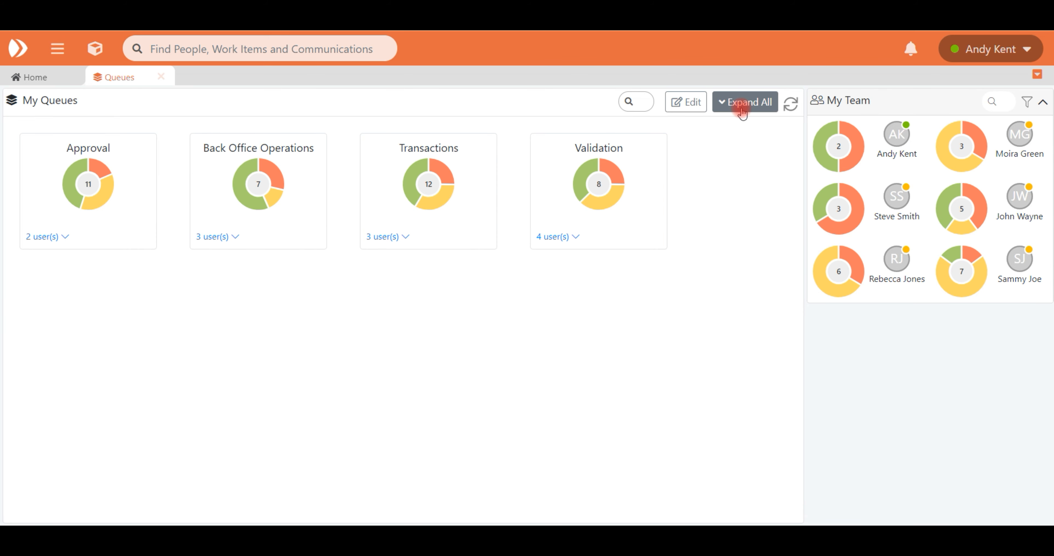
pyautogui.click(742, 111)
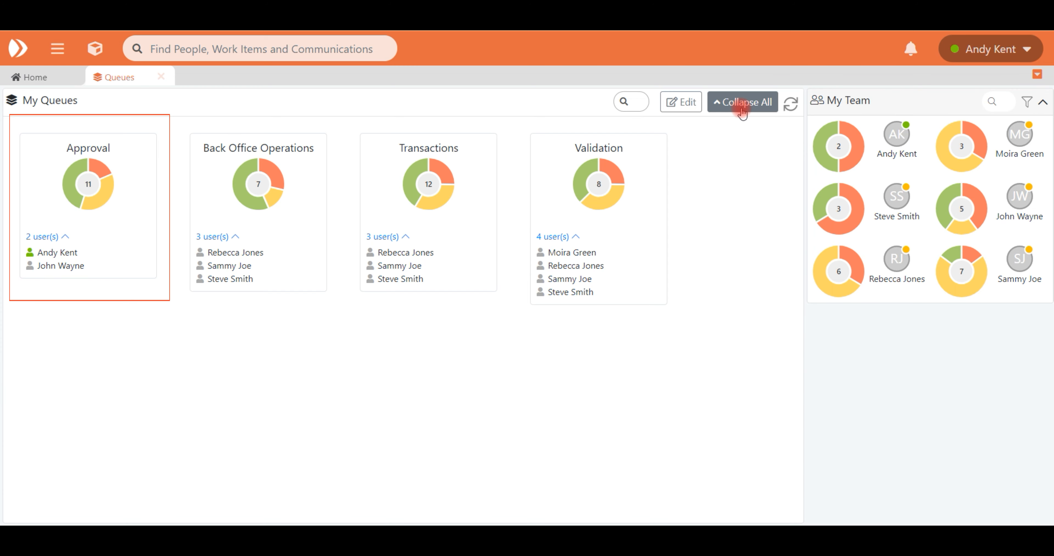
pyautogui.click(680, 102)
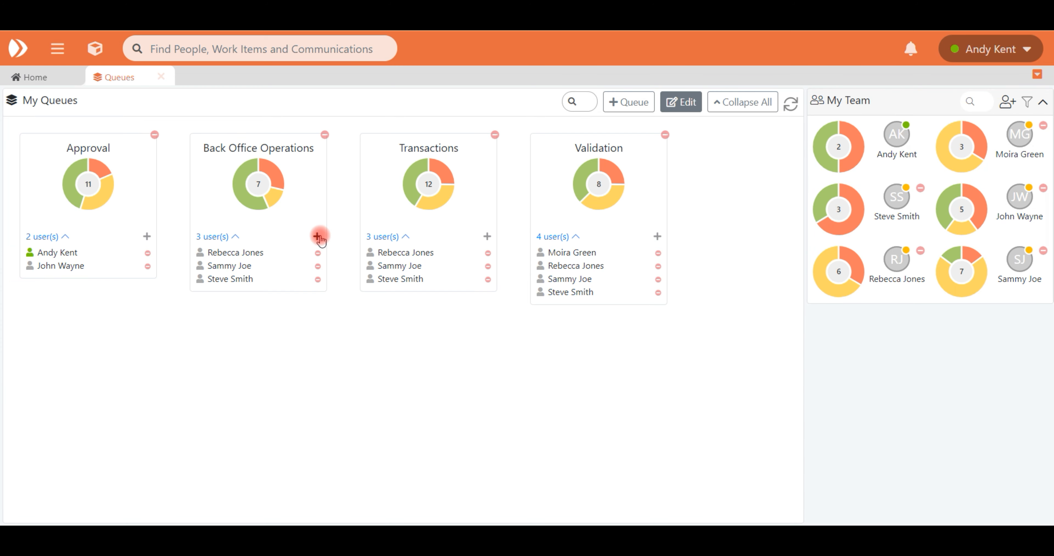
pyautogui.click(318, 236)
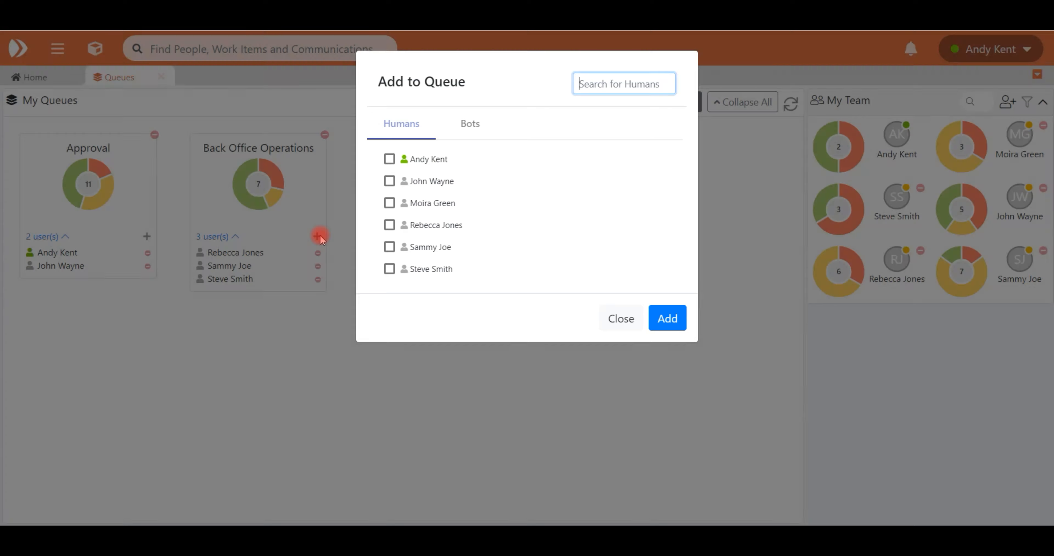
pyautogui.click(391, 161)
pyautogui.click(390, 182)
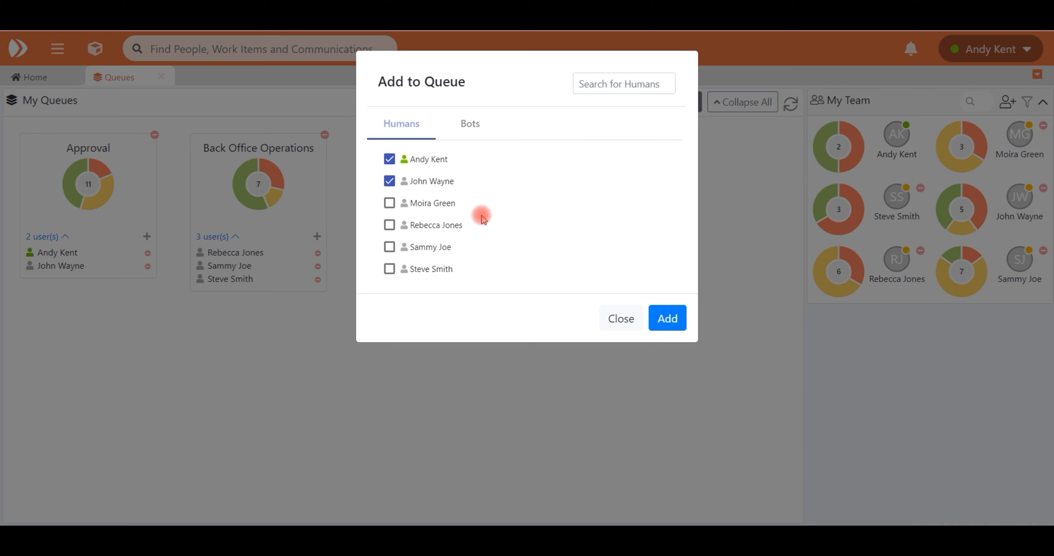
pyautogui.click(665, 330)
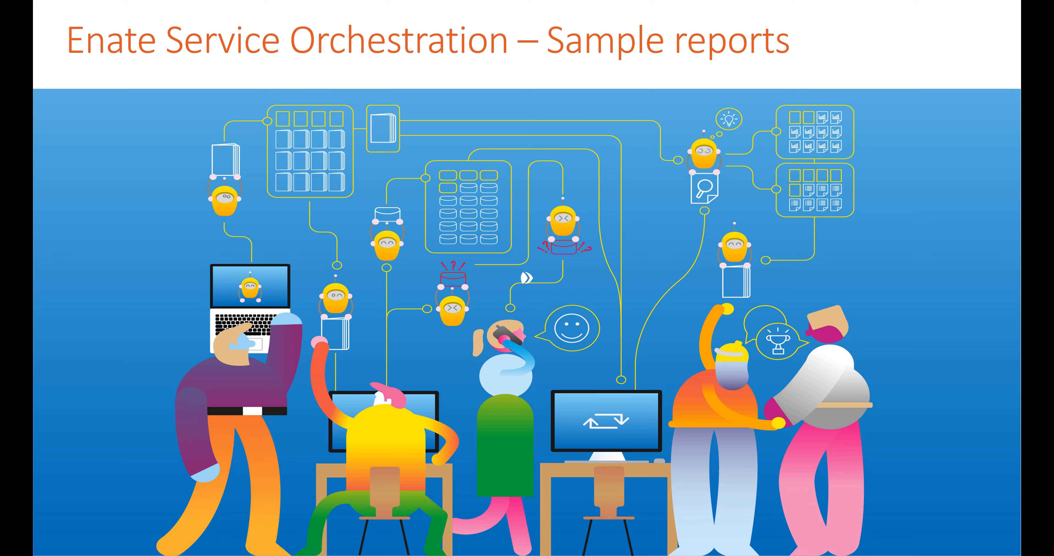
pyautogui.press('Right')
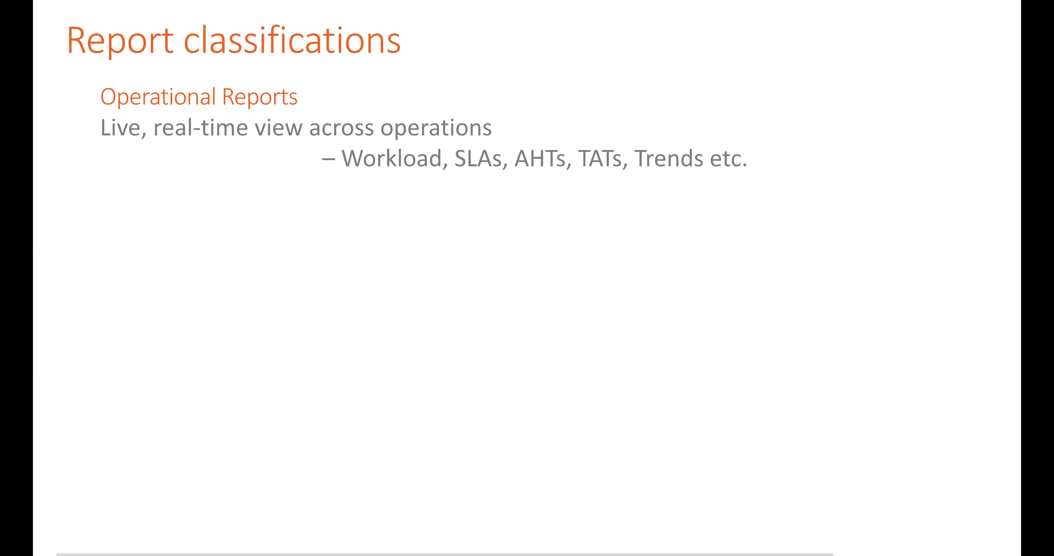
pyautogui.press('Right')
pyautogui.press('Right')
pyautogui.press('Right')
pyautogui.press('Right')
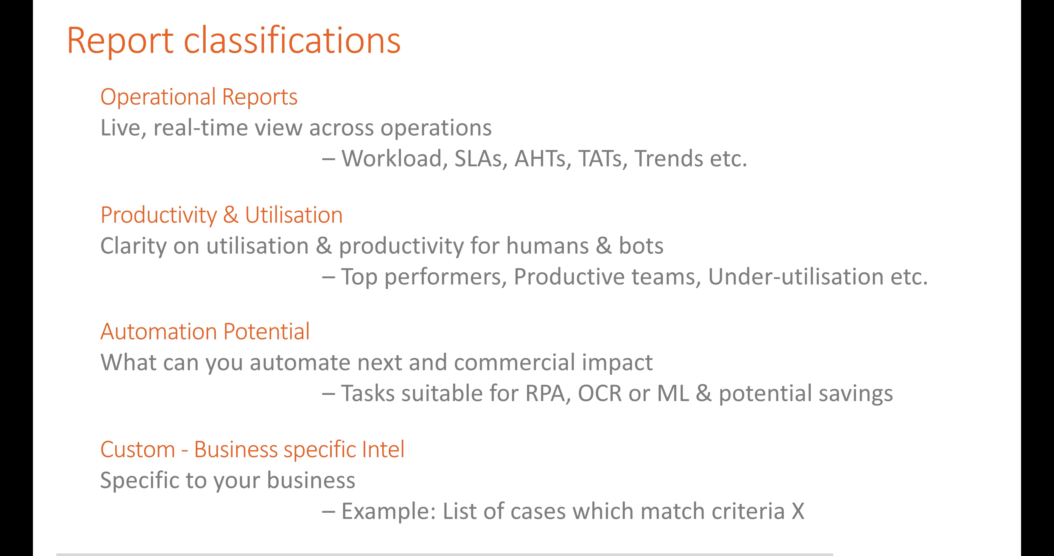